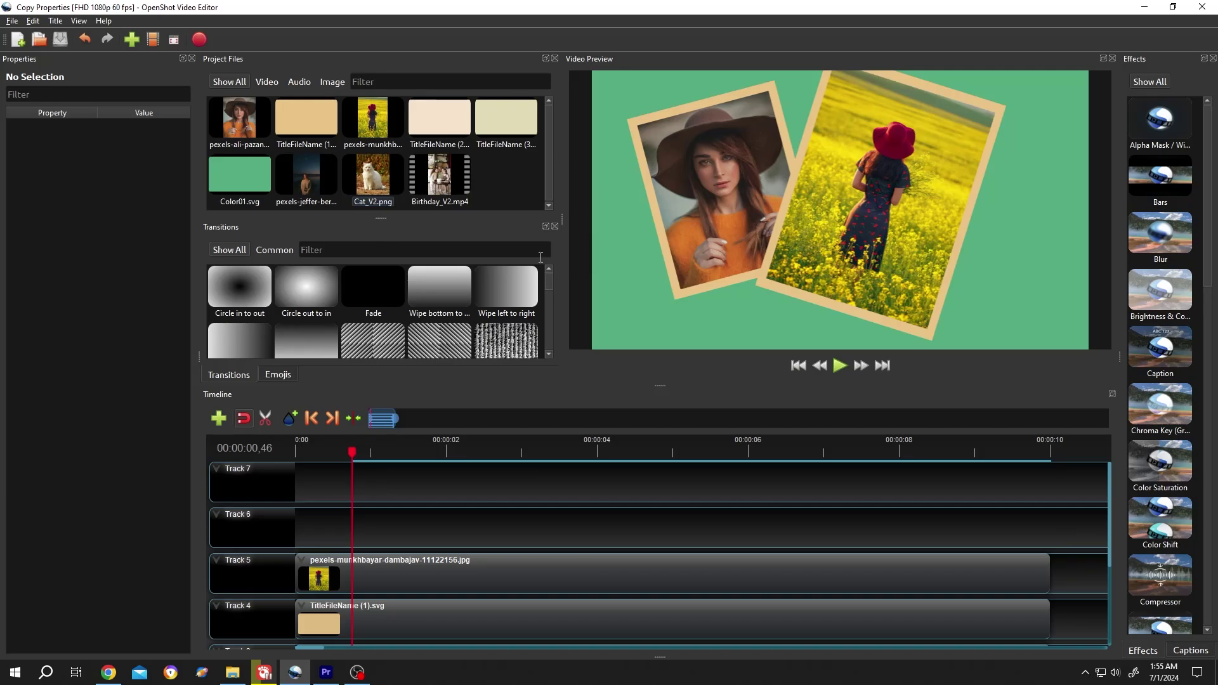
# - Drop Birthday_V2.mp4 from Project Files onto Track 6 as a new clip
pyautogui.moveTo(451, 175); pyautogui.dragTo(295, 540)
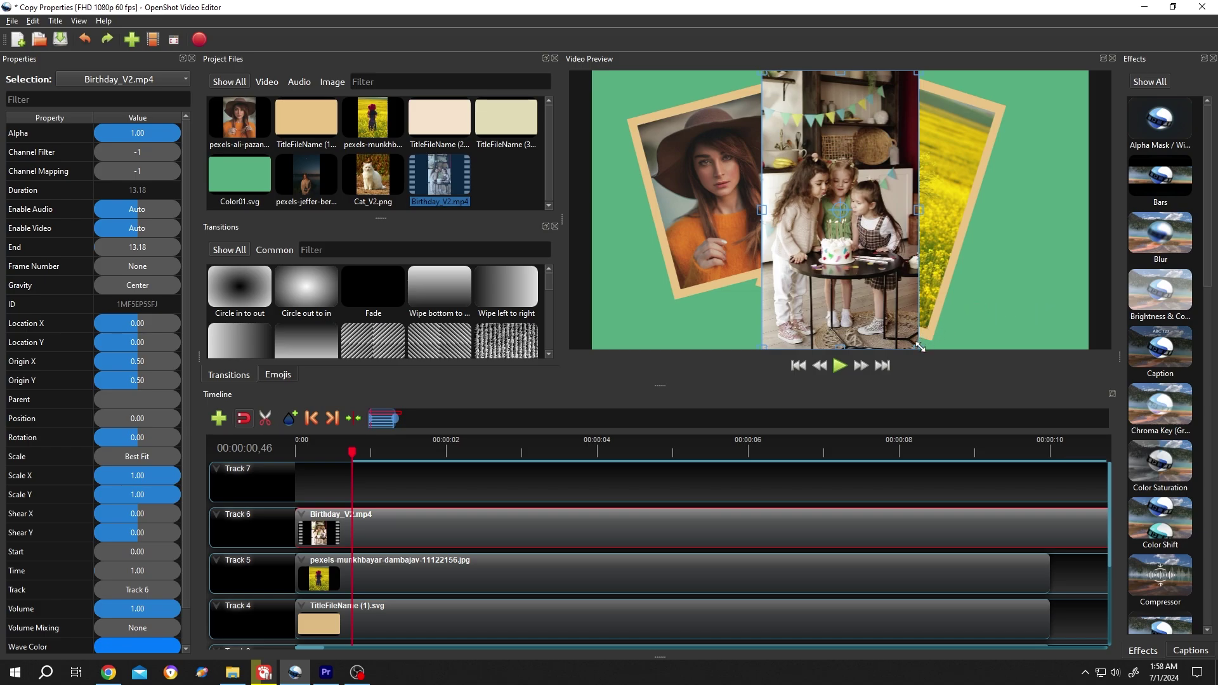
# - Scale the birthday clip up, shift it lower in the preview, and return the playhead to 0
pyautogui.moveTo(918, 345)
pyautogui.mouseDown()
pyautogui.moveTo(939, 378)
pyautogui.moveTo(975, 393)
pyautogui.moveTo(1088, 422)
pyautogui.mouseUp()
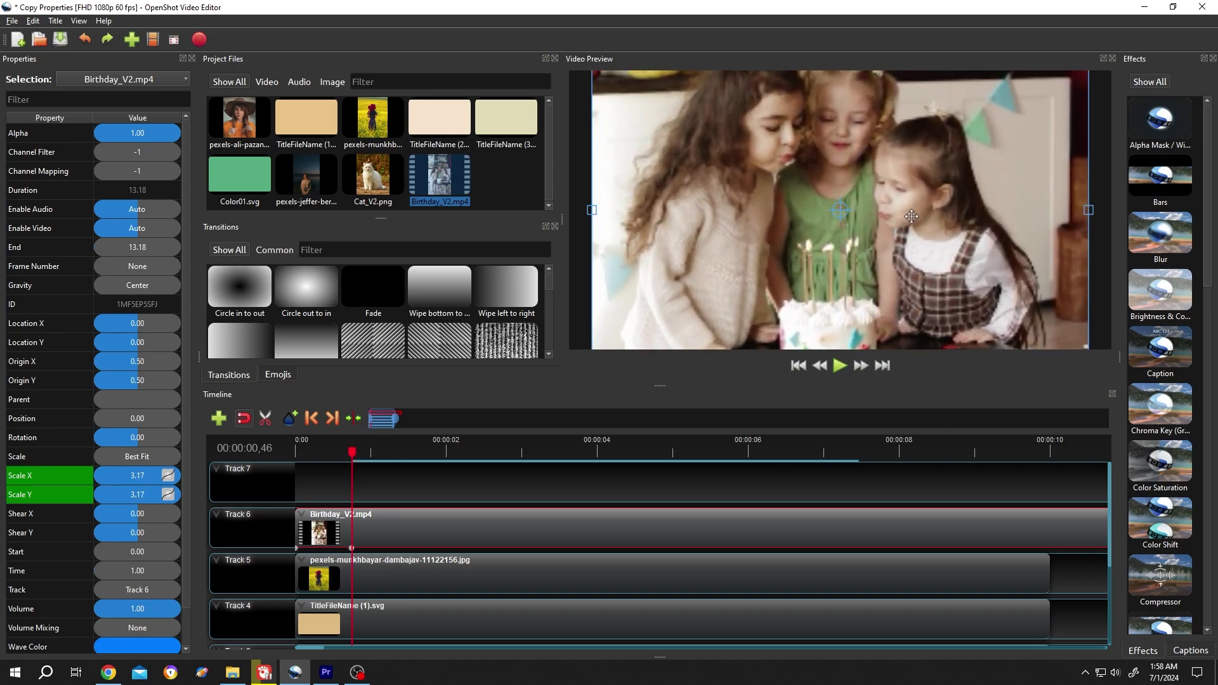
pyautogui.moveTo(910, 217); pyautogui.dragTo(937, 317)
pyautogui.moveTo(345, 453); pyautogui.dragTo(288, 450)
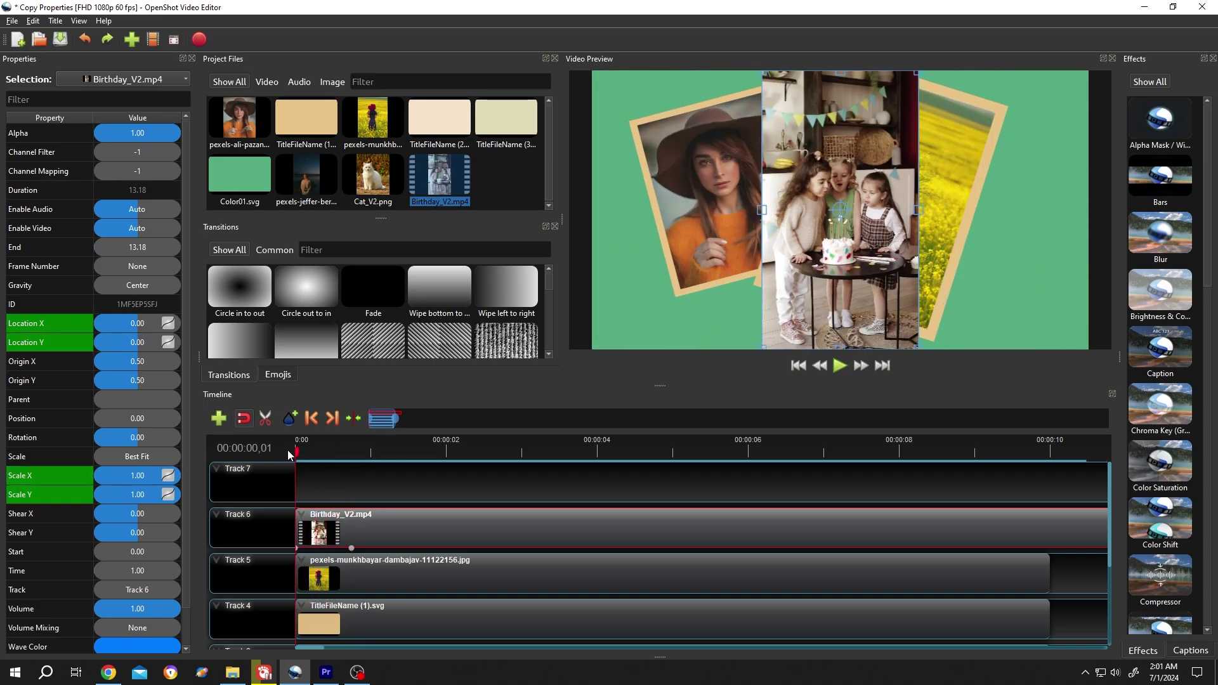
# - Play and pause to review the zoom-in animation, then scrub back to an earlier frame
pyautogui.click(844, 370)
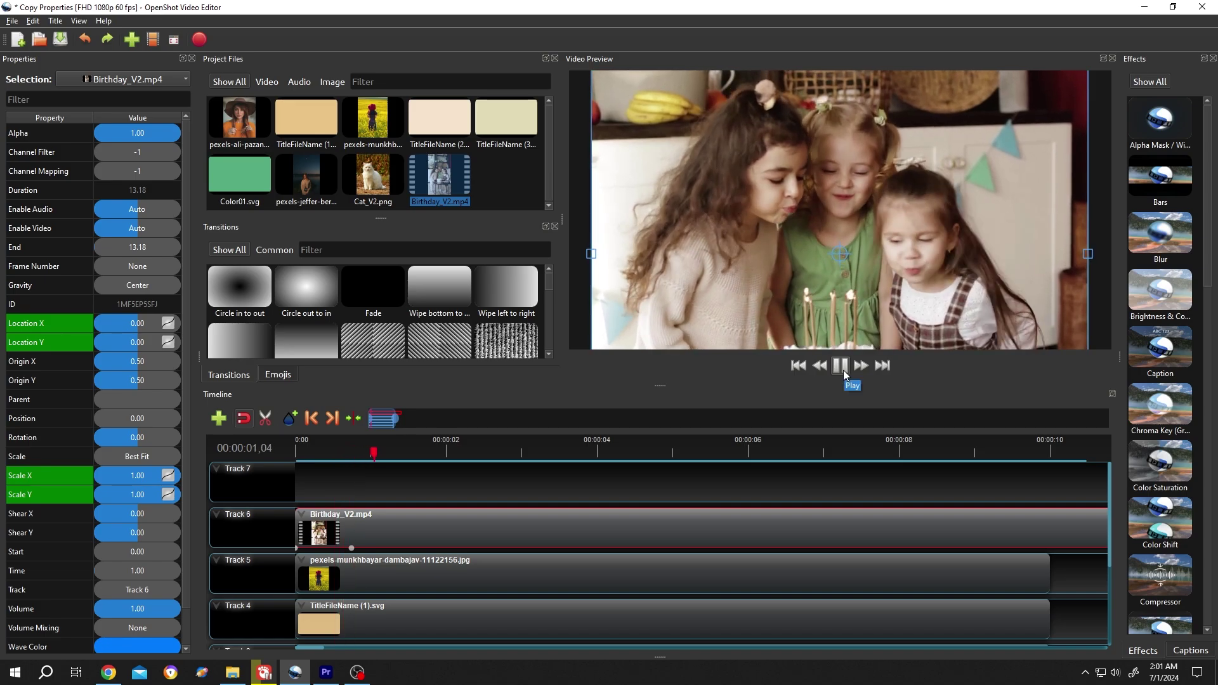
pyautogui.click(843, 370)
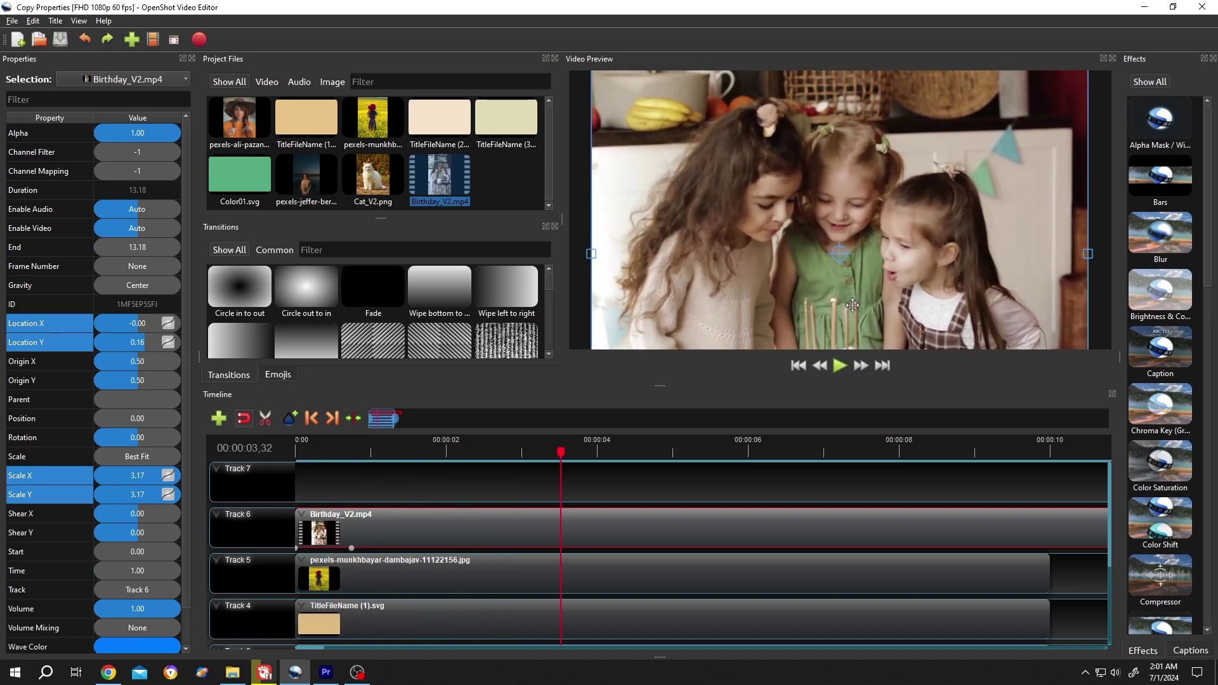
pyautogui.moveTo(561, 451); pyautogui.dragTo(297, 456)
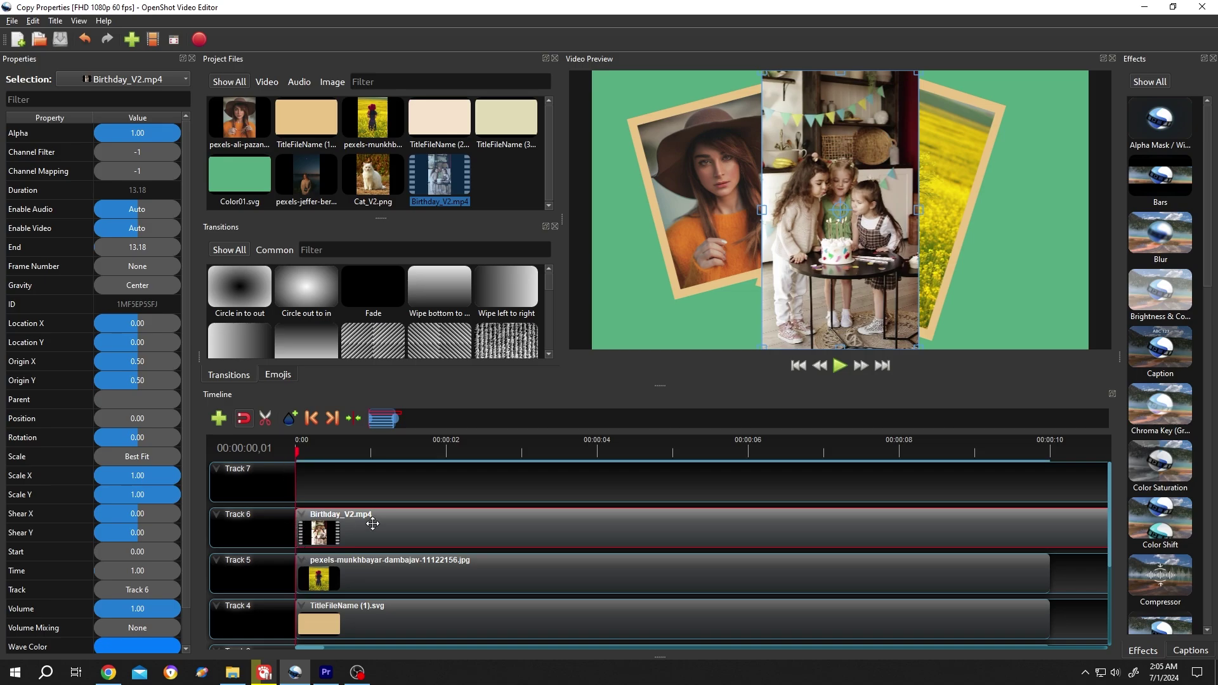
# - Move the birthday clip to Position 1.00 and place the playhead just before it
pyautogui.moveTo(372, 524); pyautogui.dragTo(448, 525)
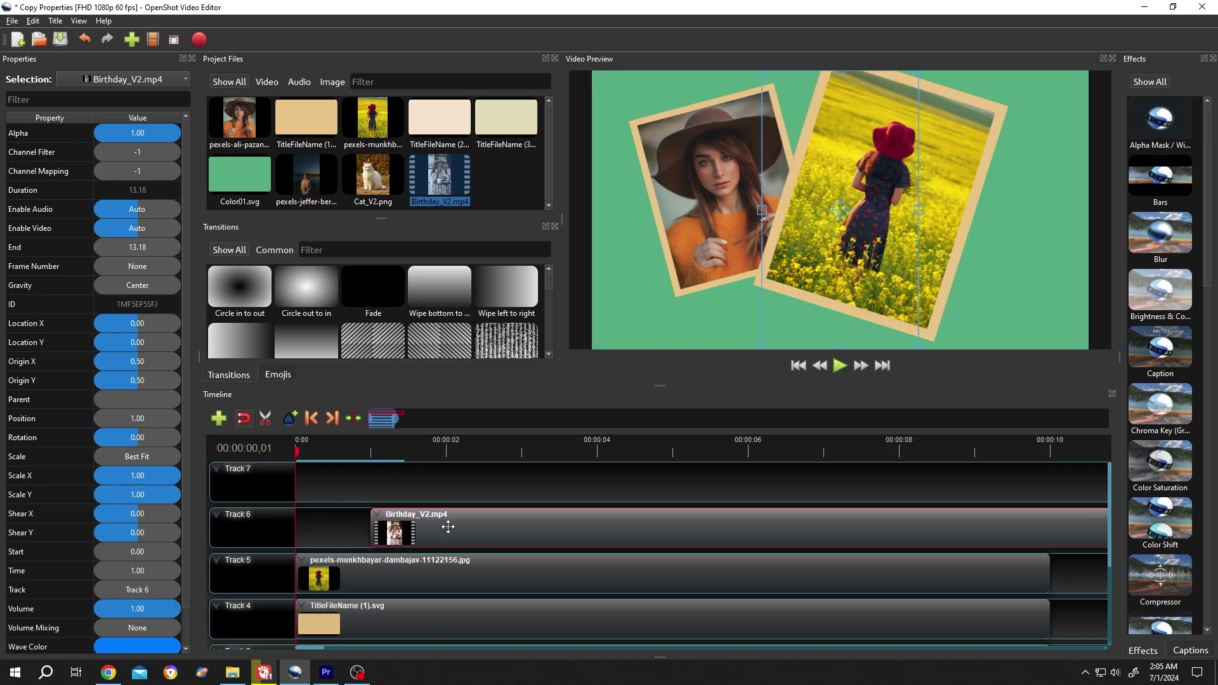
pyautogui.click(367, 456)
pyautogui.moveTo(366, 453); pyautogui.dragTo(370, 453)
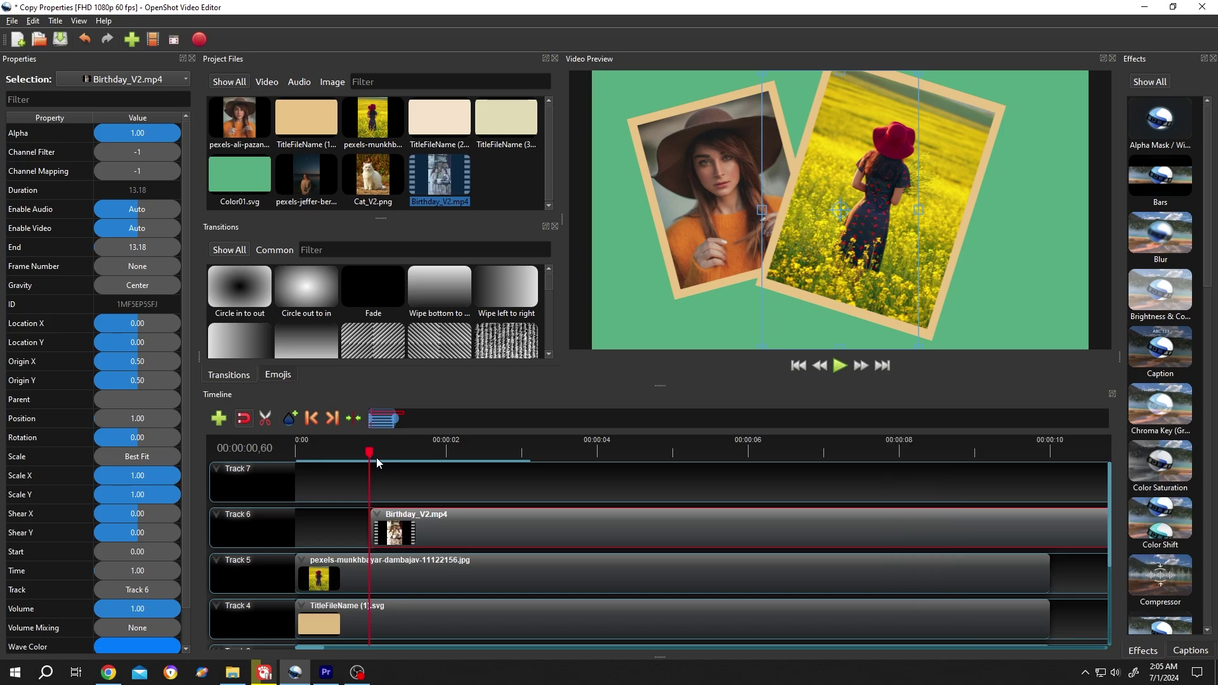
# - Step frame by frame until the playhead rests on the clip's first frame
pyautogui.press('Right')
pyautogui.press('Left')
pyautogui.press('Right')
pyautogui.press('Left')
pyautogui.press('Right')
pyautogui.press('Left')
pyautogui.press('Right')
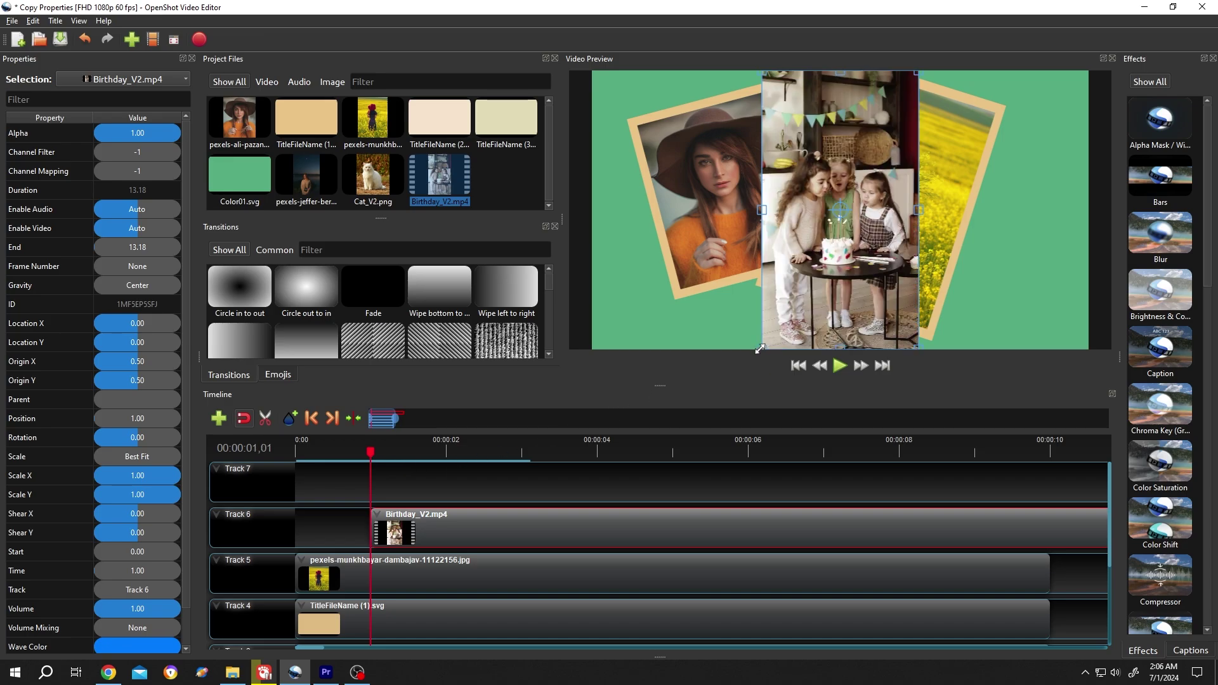
# - Scale the birthday clip to 3.18, lower it slightly, move it to the timeline start, and play
pyautogui.moveTo(759, 350); pyautogui.dragTo(590, 400)
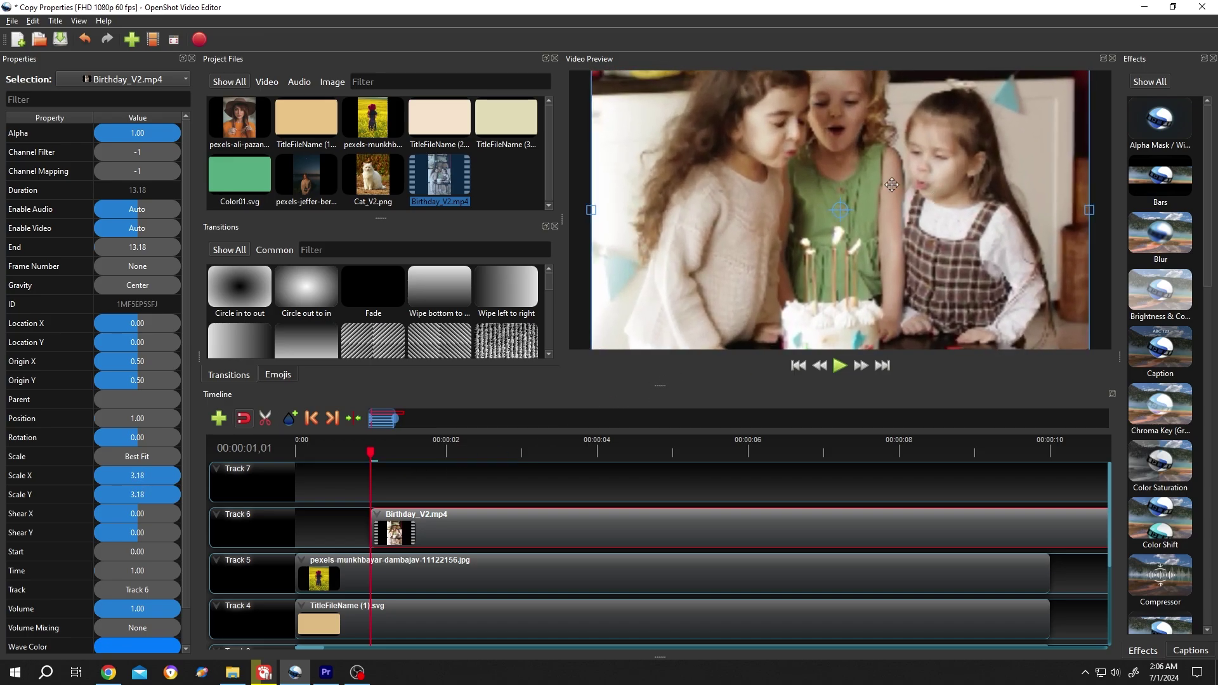
pyautogui.moveTo(891, 184); pyautogui.dragTo(891, 235)
pyautogui.moveTo(634, 526); pyautogui.dragTo(558, 527)
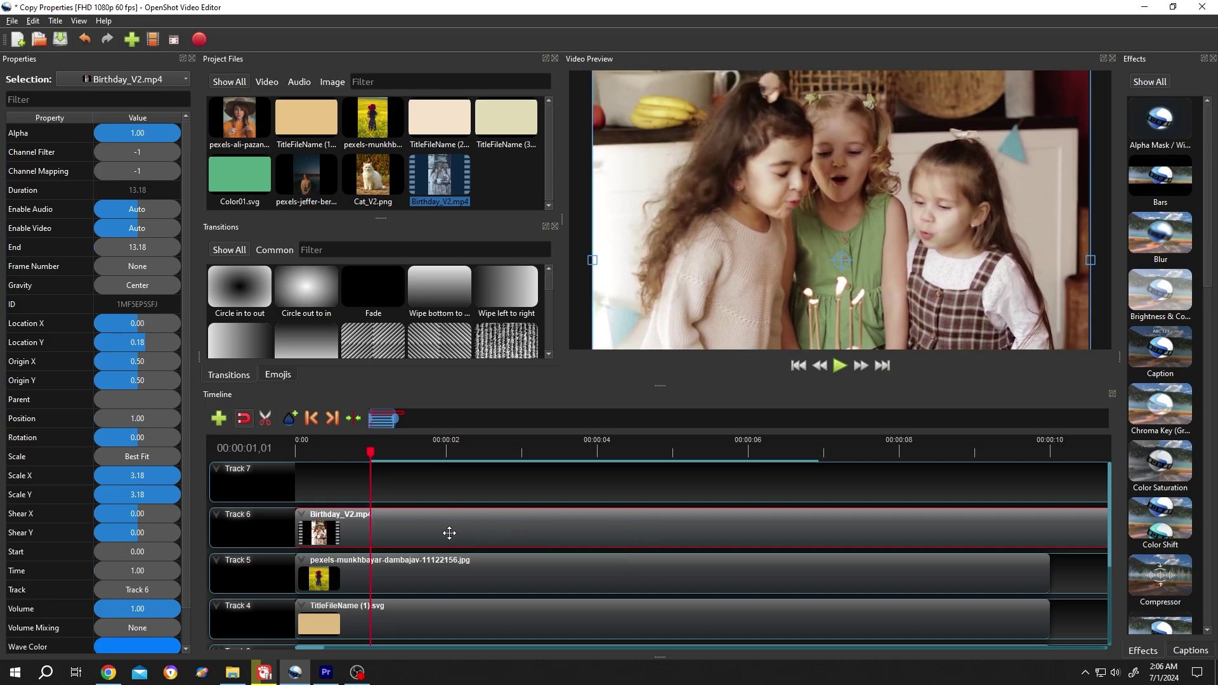
pyautogui.press('Home')
pyautogui.click(839, 365)
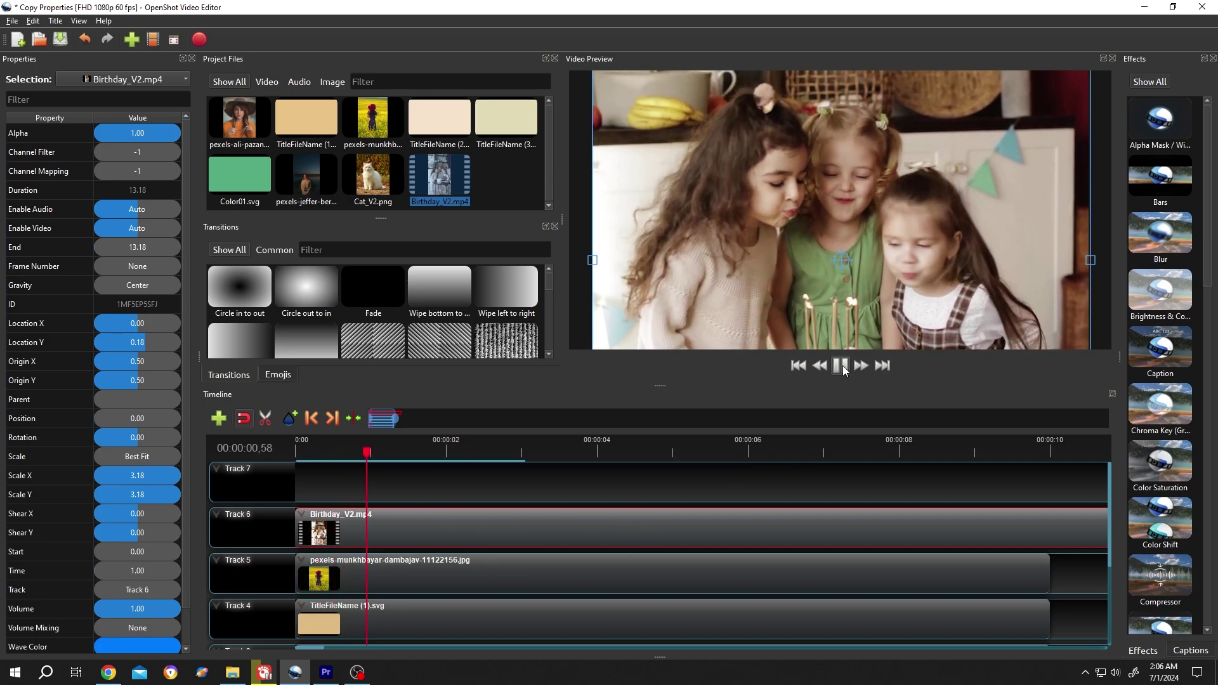